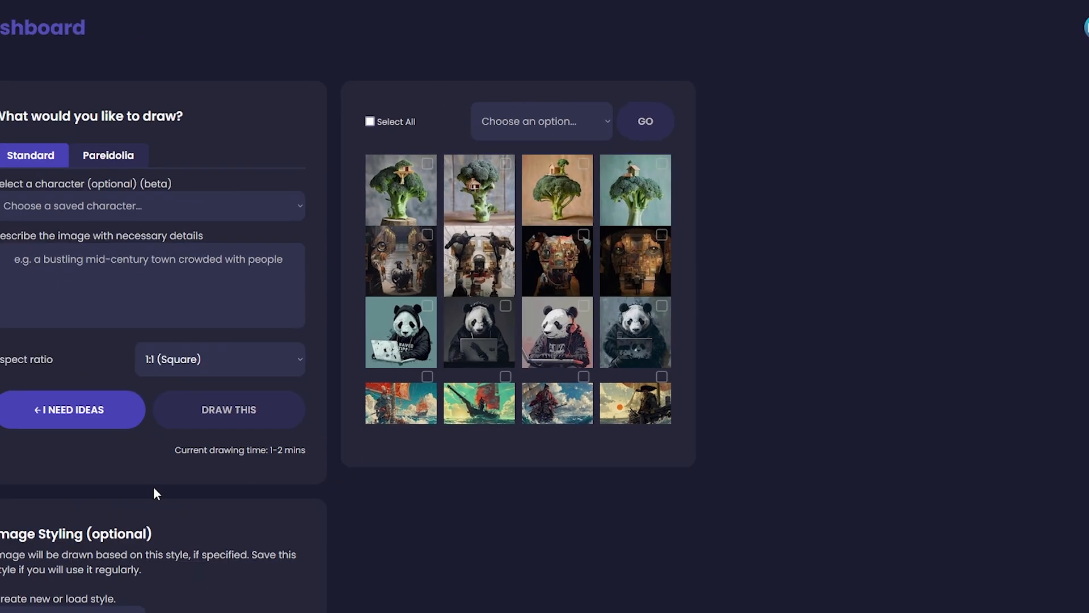
{"action": "scroll", "coordinate": [145, 564], "scroll_direction": "down", "scroll_amount": 1}
{"action": "scroll", "coordinate": [142, 571], "scroll_direction": "up", "scroll_amount": 1}
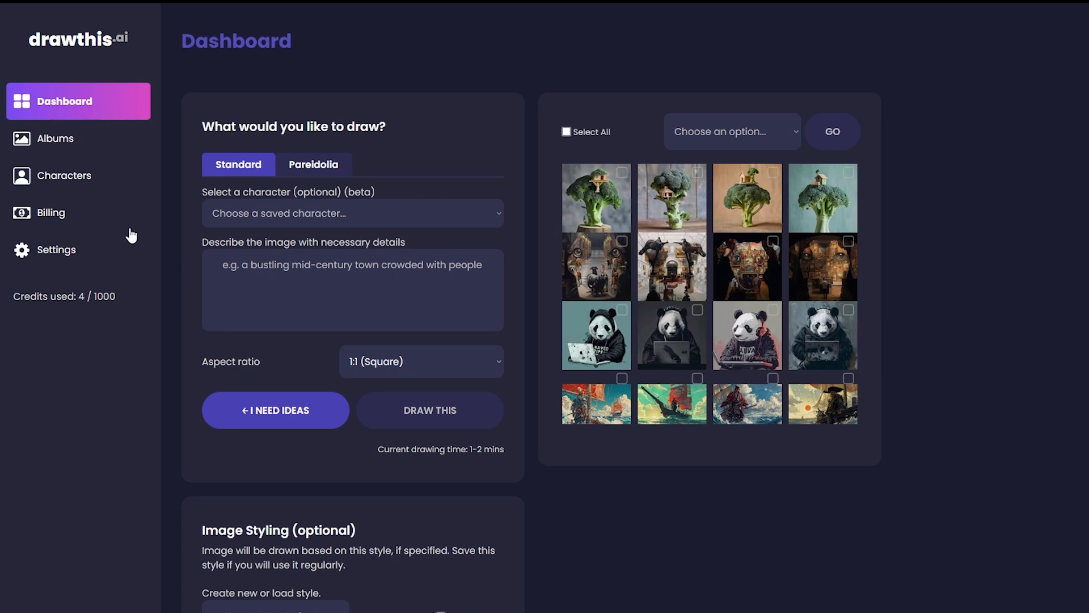
Create a new character from the image of the woman in a white T-shirt, marked as a photograph, and enter her name.
{"action": "left_click", "coordinate": [94, 186]}
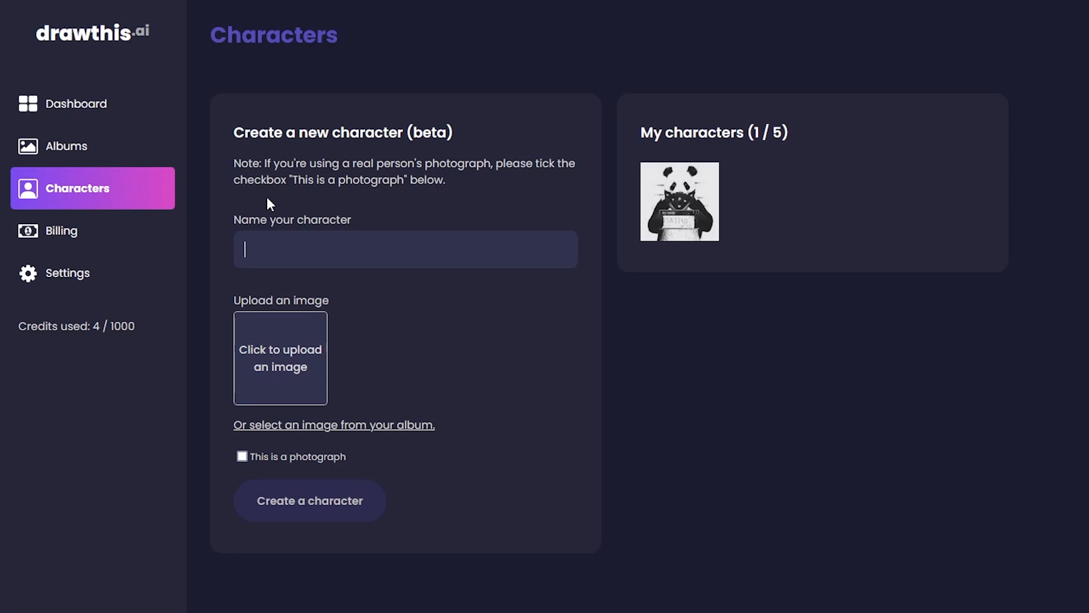
{"action": "left_click", "coordinate": [289, 457]}
{"action": "left_click", "coordinate": [296, 395]}
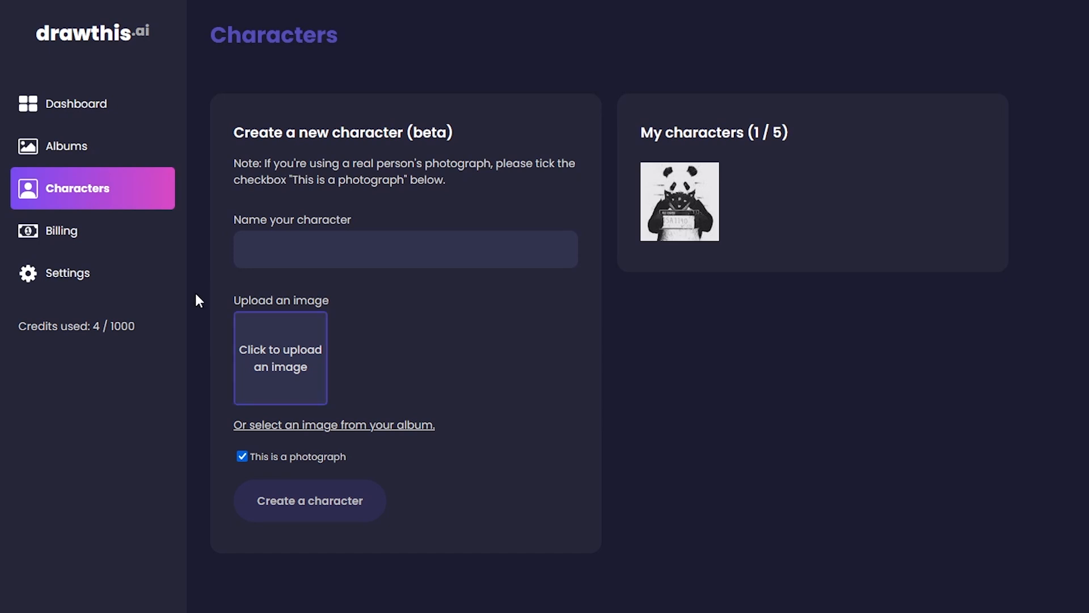
{"action": "left_click", "coordinate": [318, 244]}
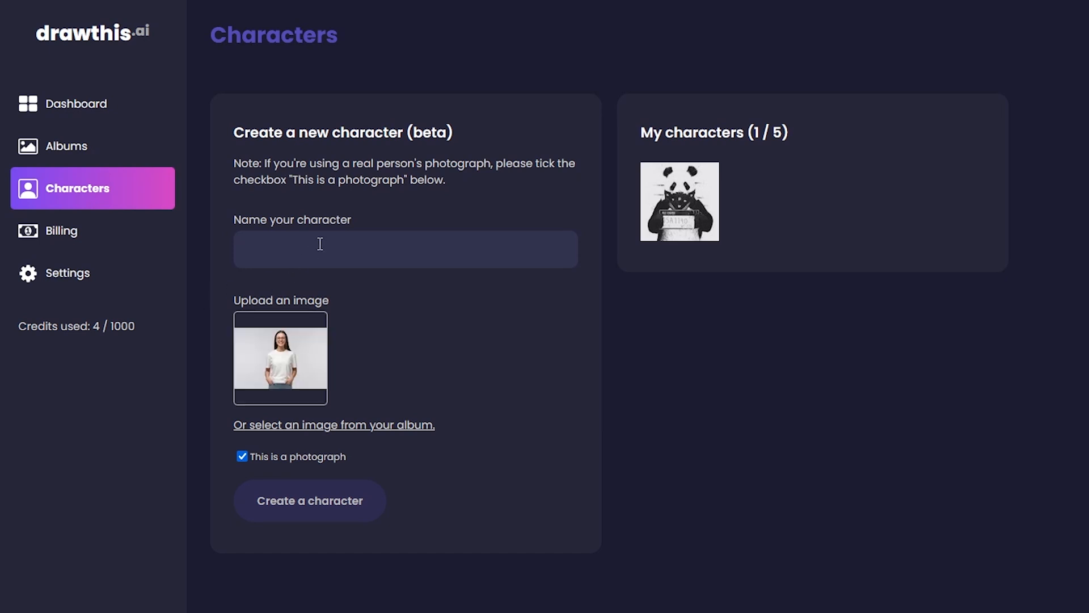
{"action": "type", "text": "Jessie"}
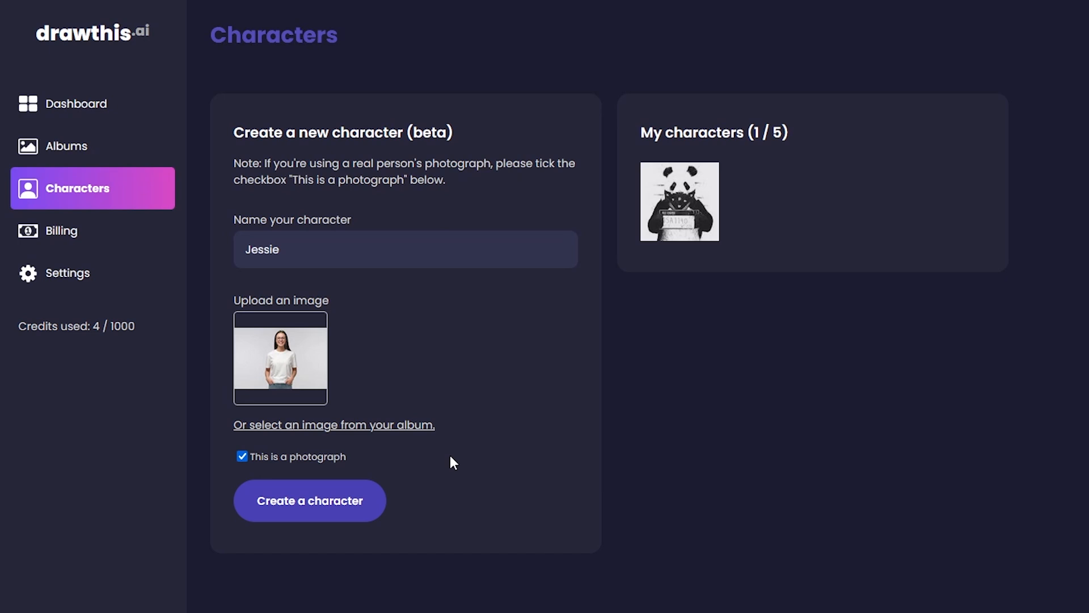
{"action": "left_click", "coordinate": [323, 519]}
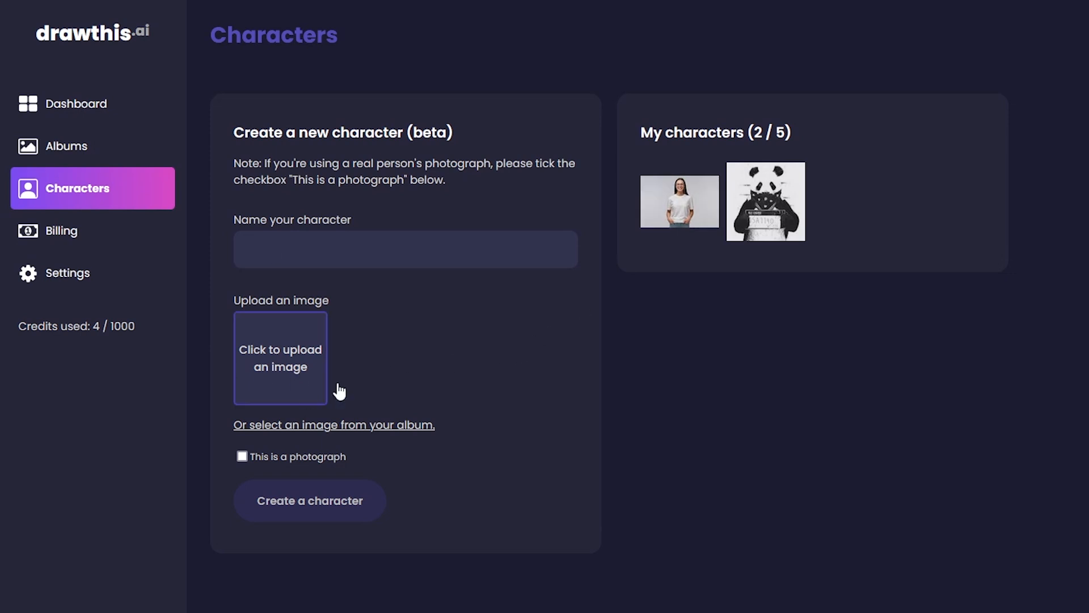
Create another character from the image of the bearded man in a grey T-shirt, marked as a photograph, and enter his name.
{"action": "left_click", "coordinate": [258, 371]}
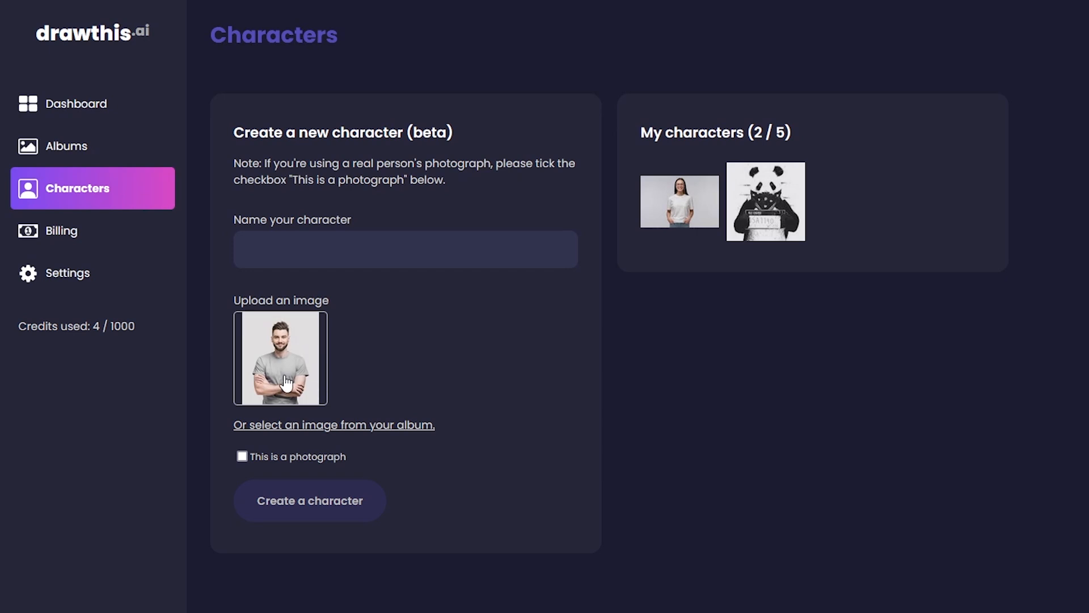
{"action": "left_click", "coordinate": [349, 237]}
{"action": "type", "text": "James"}
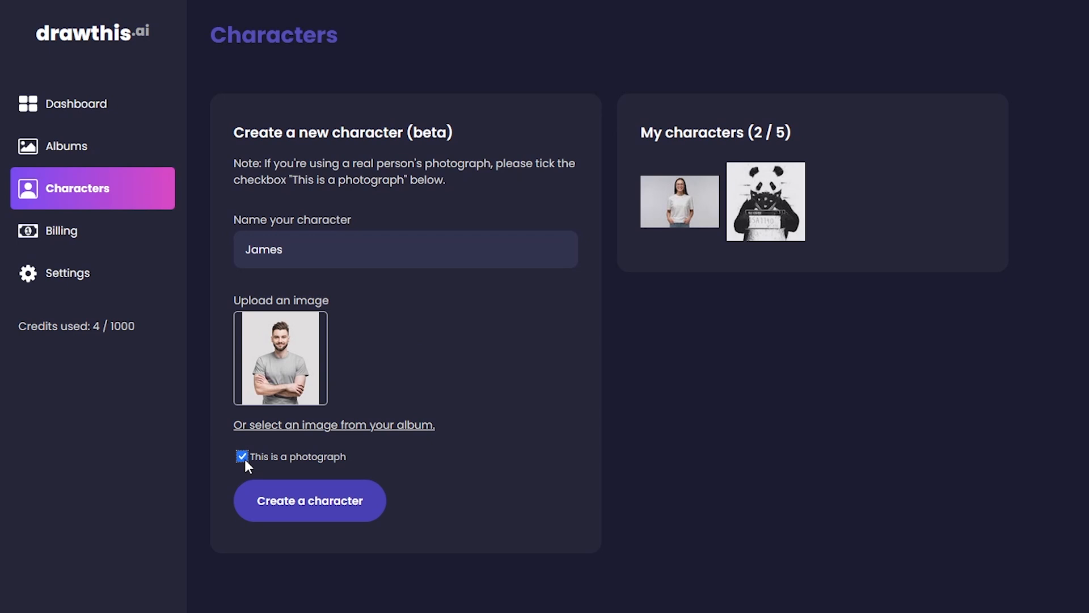
{"action": "left_click", "coordinate": [354, 514]}
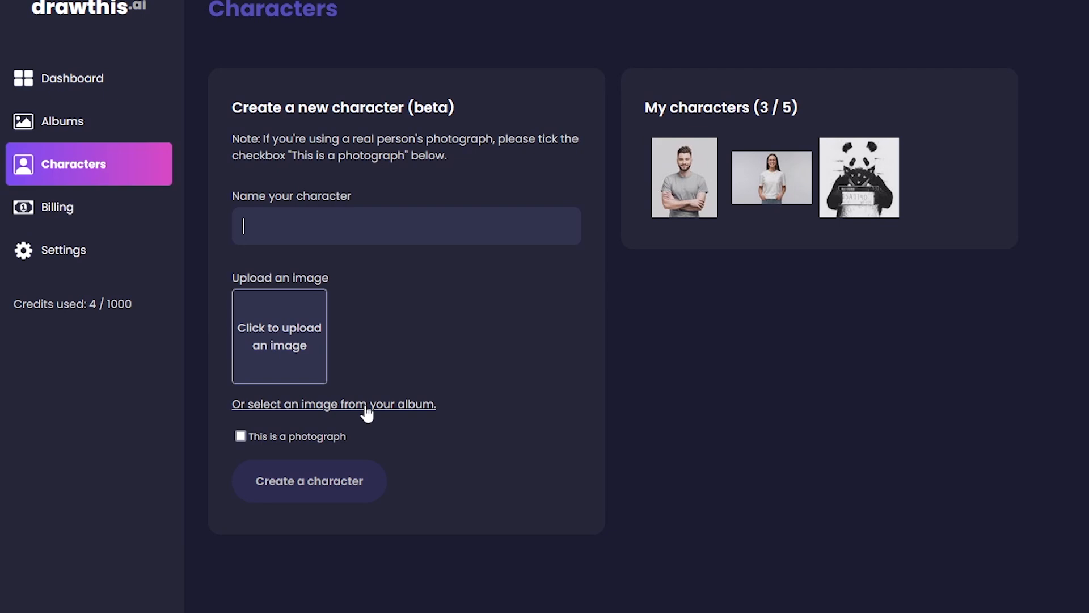
View the album images that can be used for a new character, and close the selection without choosing one.
{"action": "left_click", "coordinate": [366, 405]}
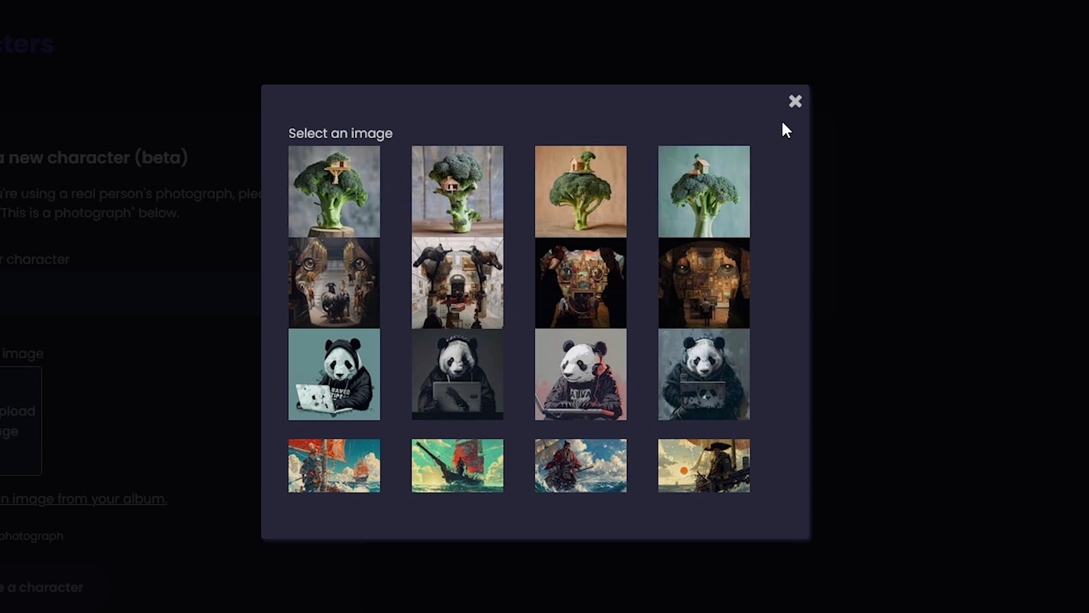
{"action": "left_click", "coordinate": [794, 102]}
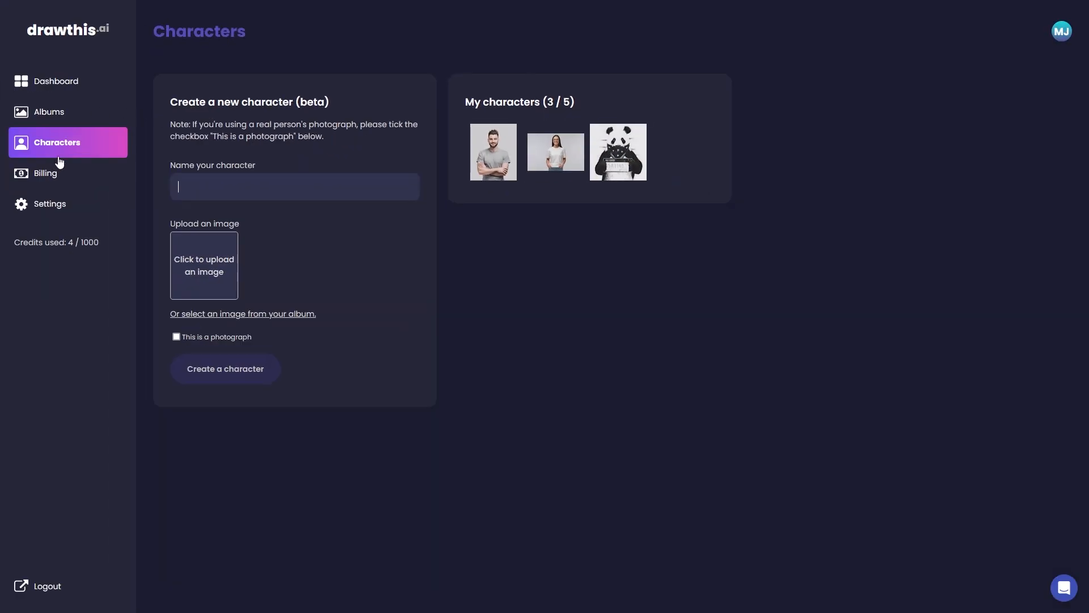
Return to the dashboard and choose the saved woman character for a standard drawing.
{"action": "left_click", "coordinate": [74, 86]}
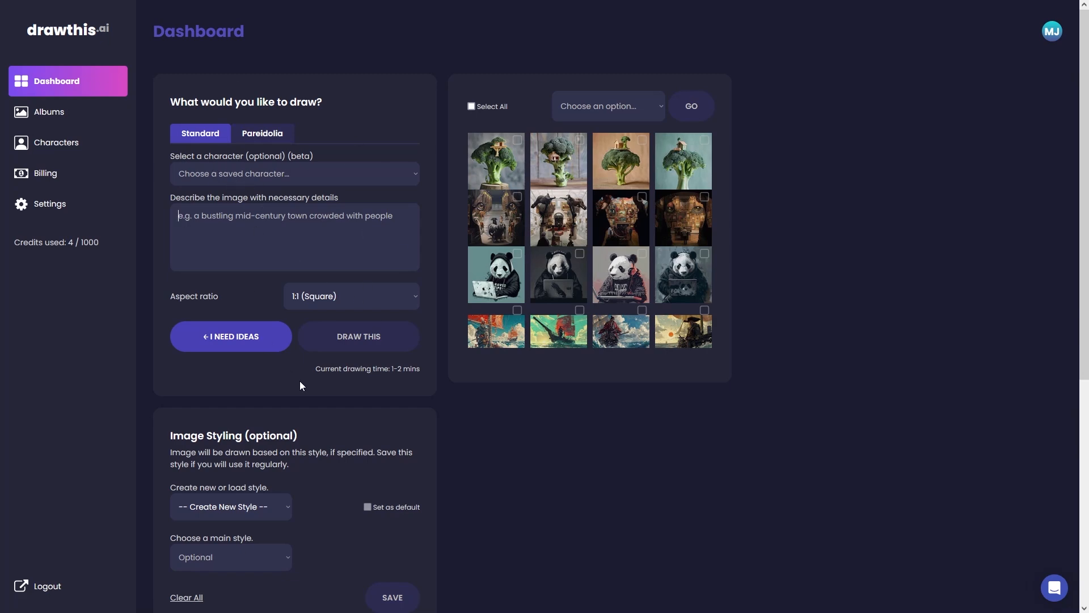
{"action": "scroll", "coordinate": [301, 385], "scroll_direction": "down", "scroll_amount": 3}
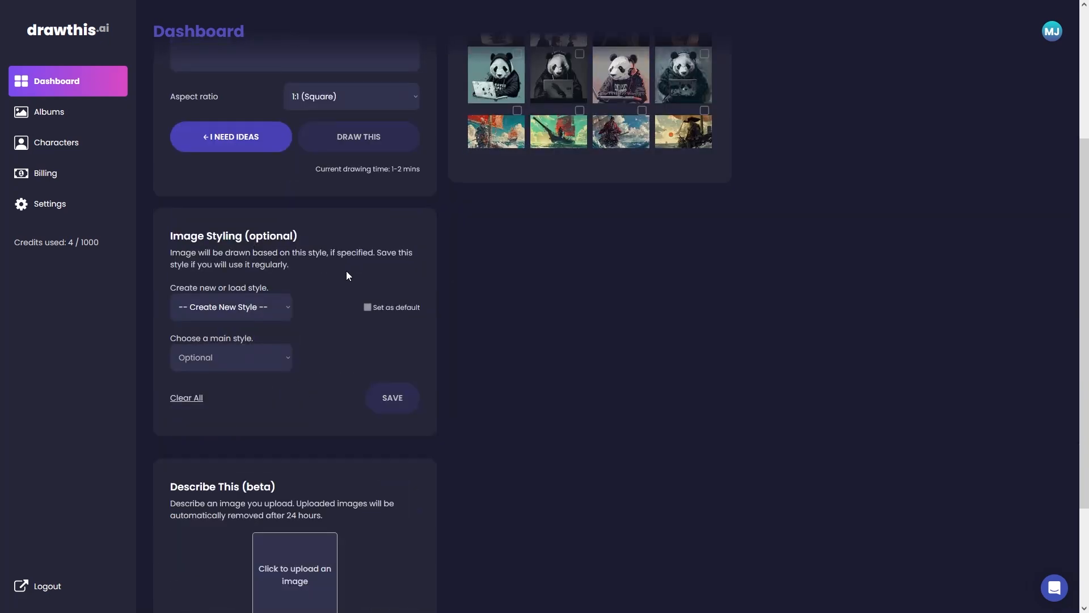
{"action": "scroll", "coordinate": [292, 288], "scroll_direction": "down", "scroll_amount": 2}
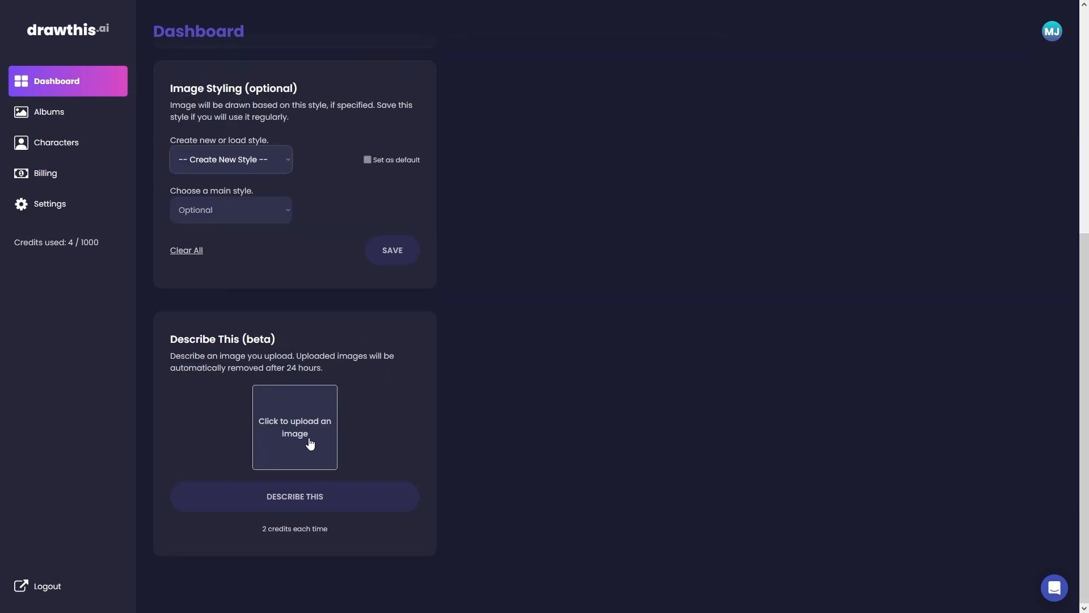
{"action": "scroll", "coordinate": [264, 226], "scroll_direction": "up", "scroll_amount": 5}
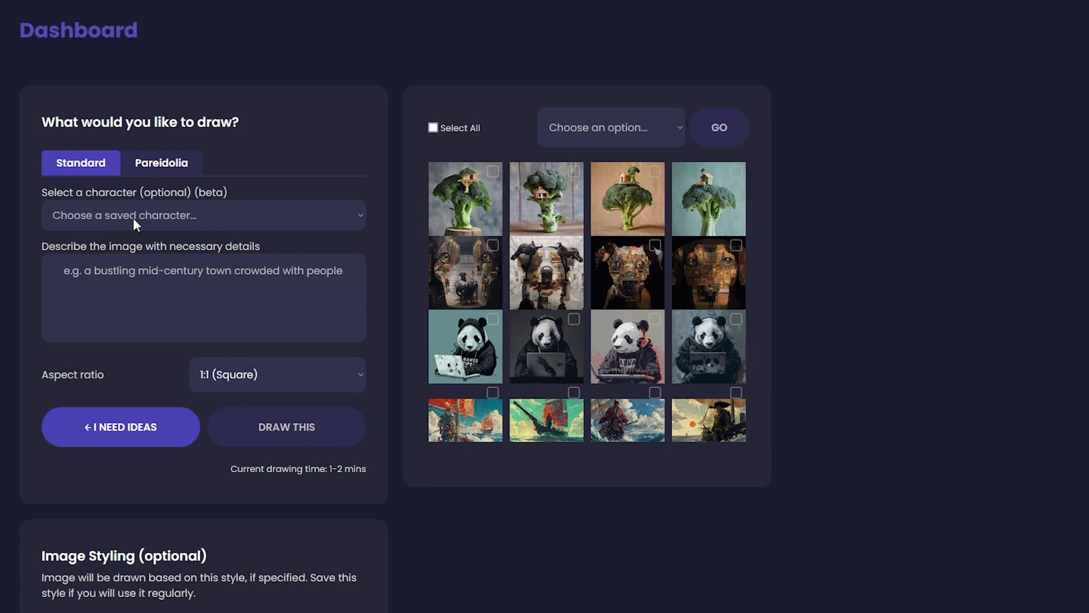
{"action": "left_click", "coordinate": [298, 223]}
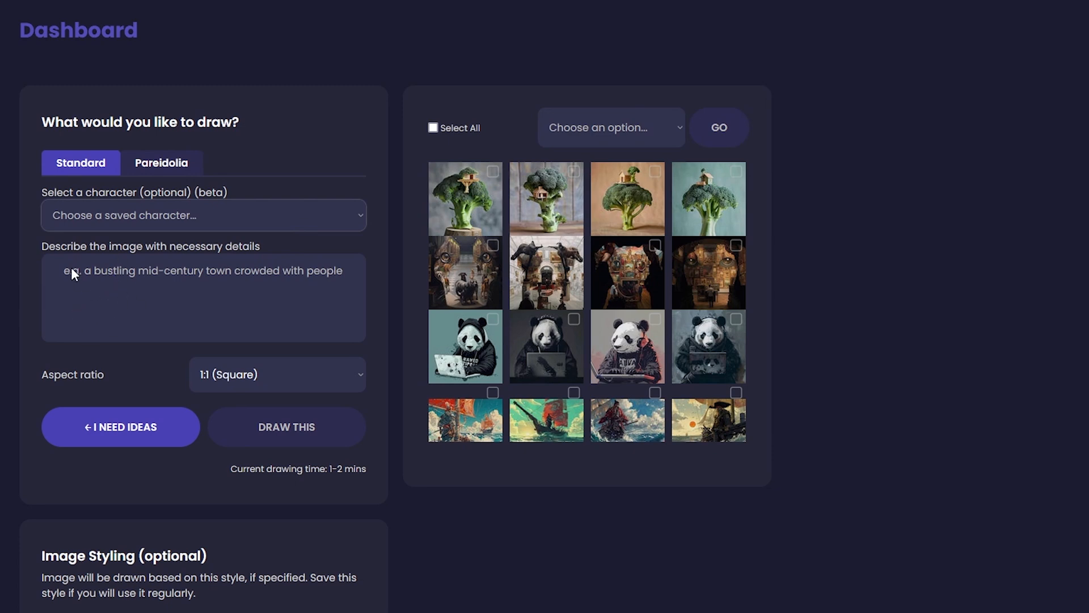
{"action": "left_click", "coordinate": [100, 280]}
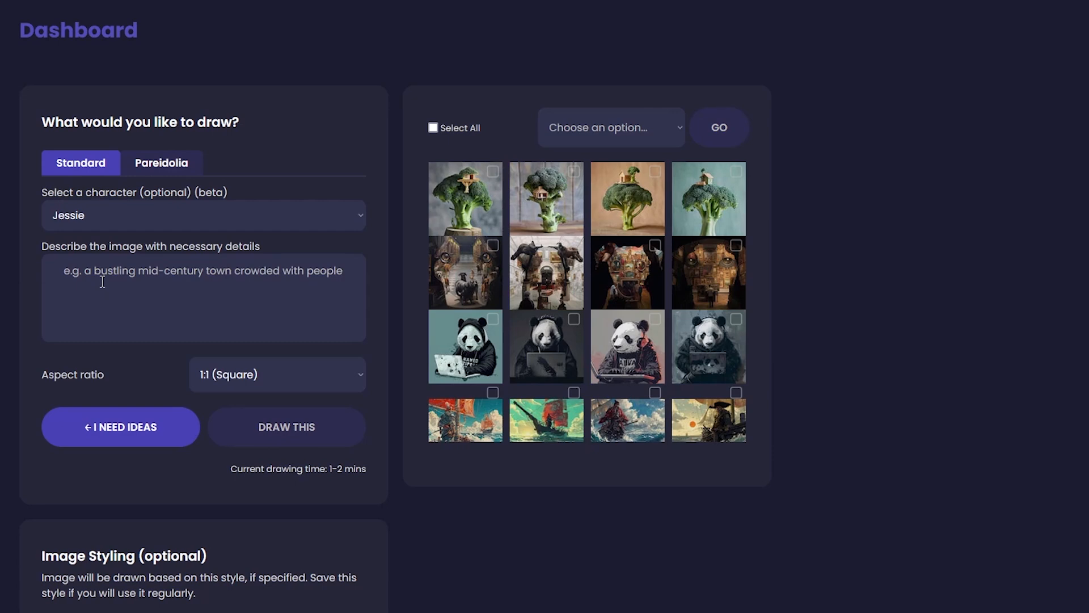
Describe the woman, by name, as in the kitchen cooking some food wearing an apron, and draw it at 1:1 (Square).
{"action": "left_click", "coordinate": [102, 281]}
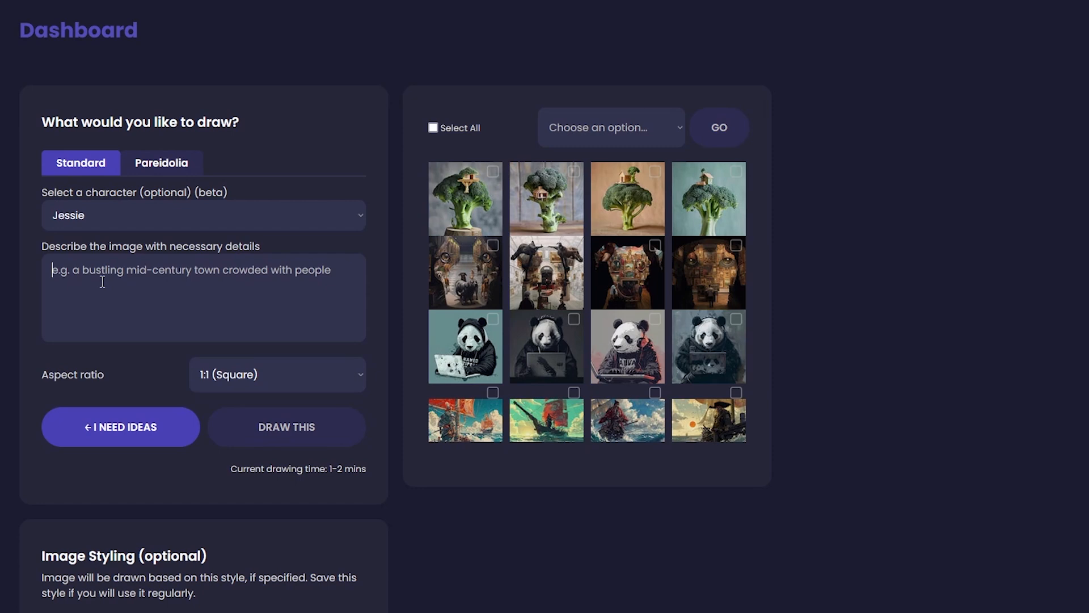
{"action": "type", "text": "Jessie is in the kitchen cooking some food,"}
{"action": "key", "text": "BackSpace"}
{"action": "type", "text": "wearing an apron"}
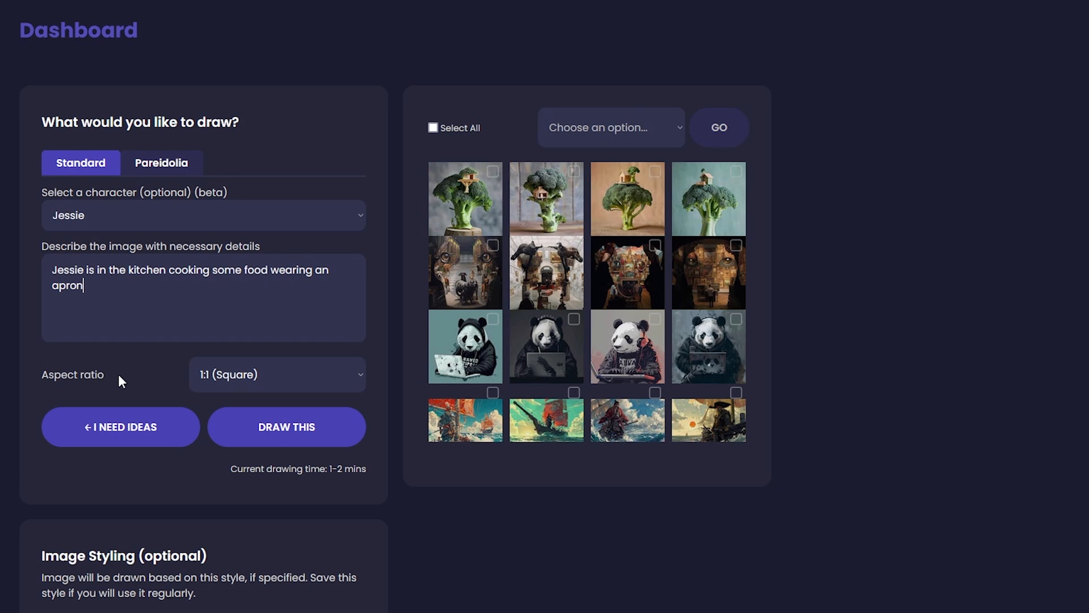
{"action": "left_click", "coordinate": [267, 373]}
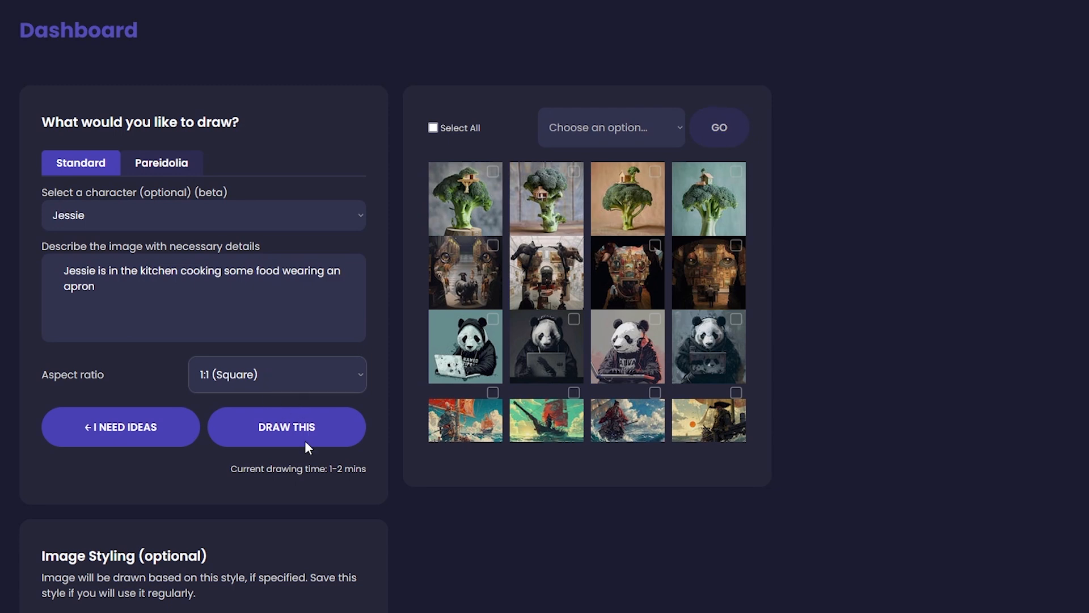
{"action": "left_click", "coordinate": [163, 385]}
{"action": "left_click", "coordinate": [280, 443]}
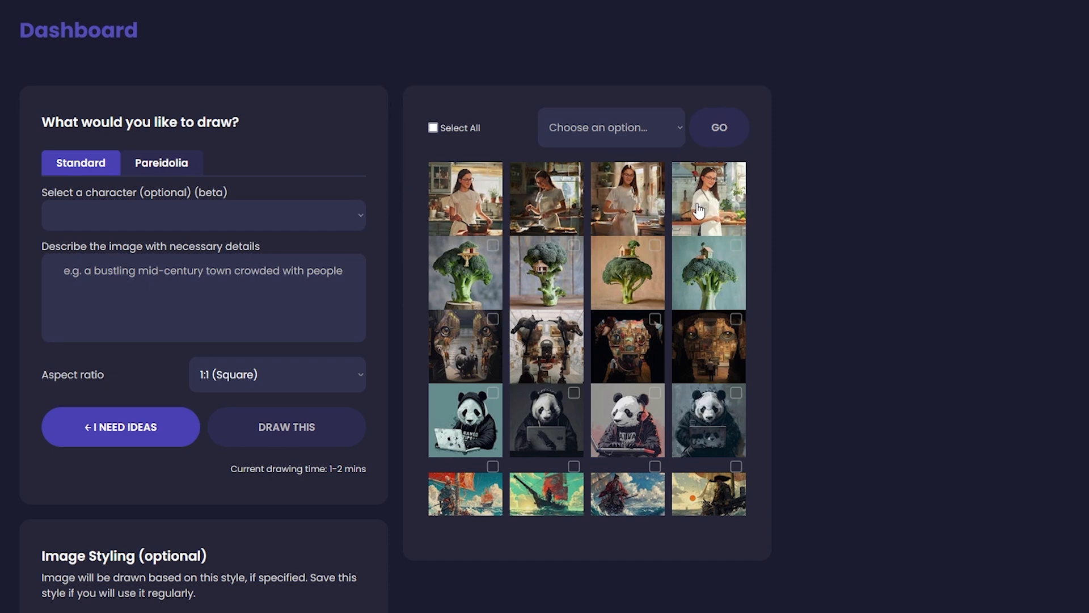
Examine the four generated kitchen images of the woman character one by one at full size.
{"action": "left_click", "coordinate": [480, 219]}
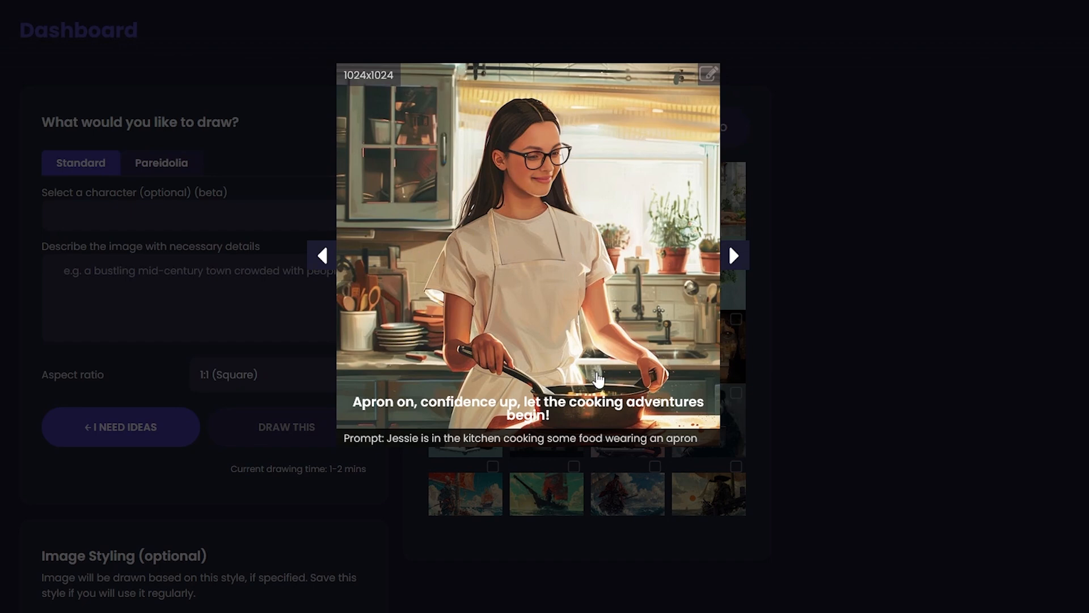
{"action": "key", "text": "Right"}
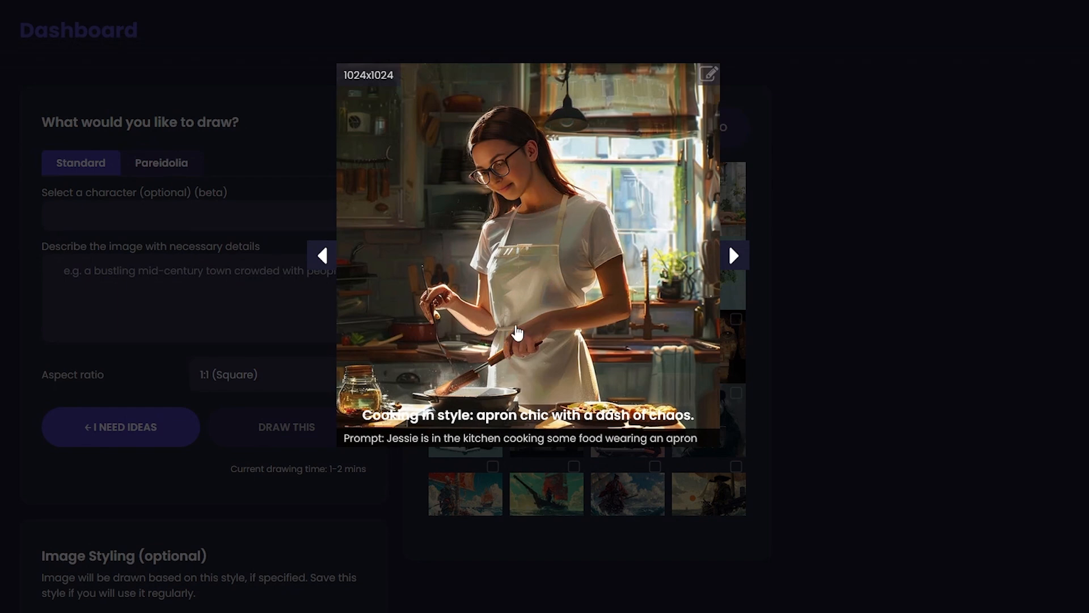
{"action": "left_click", "coordinate": [861, 358]}
{"action": "left_click", "coordinate": [624, 207]}
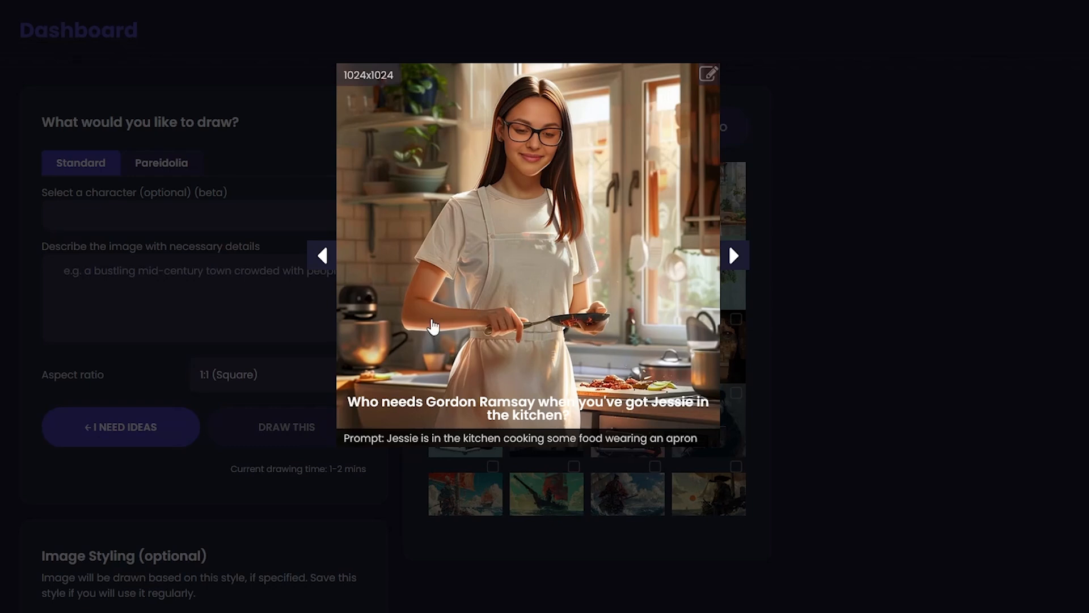
{"action": "left_click", "coordinate": [807, 529]}
{"action": "left_click", "coordinate": [712, 221]}
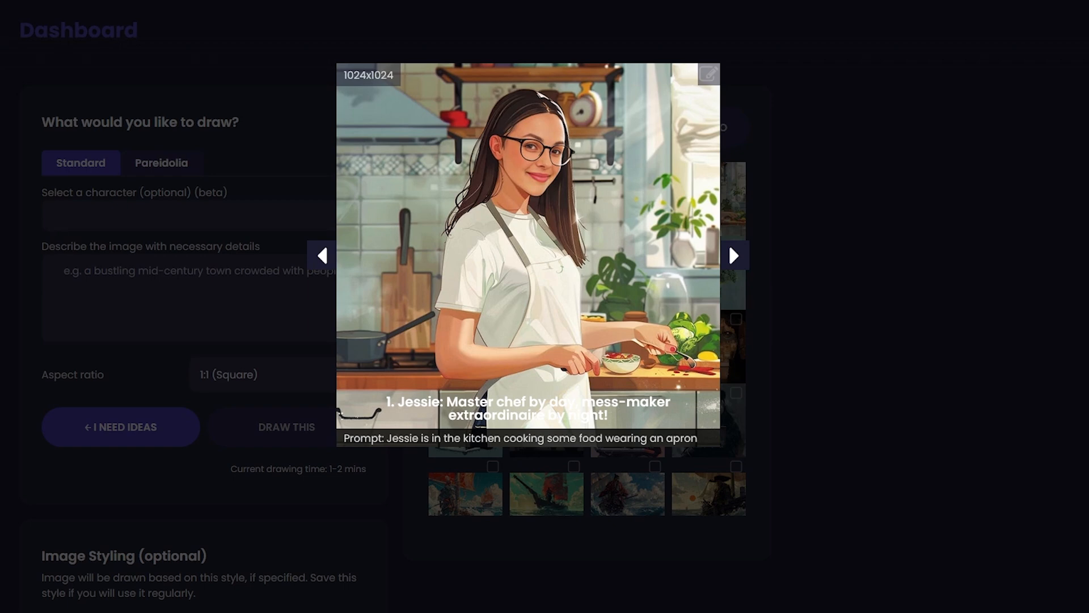
{"action": "left_click", "coordinate": [812, 380]}
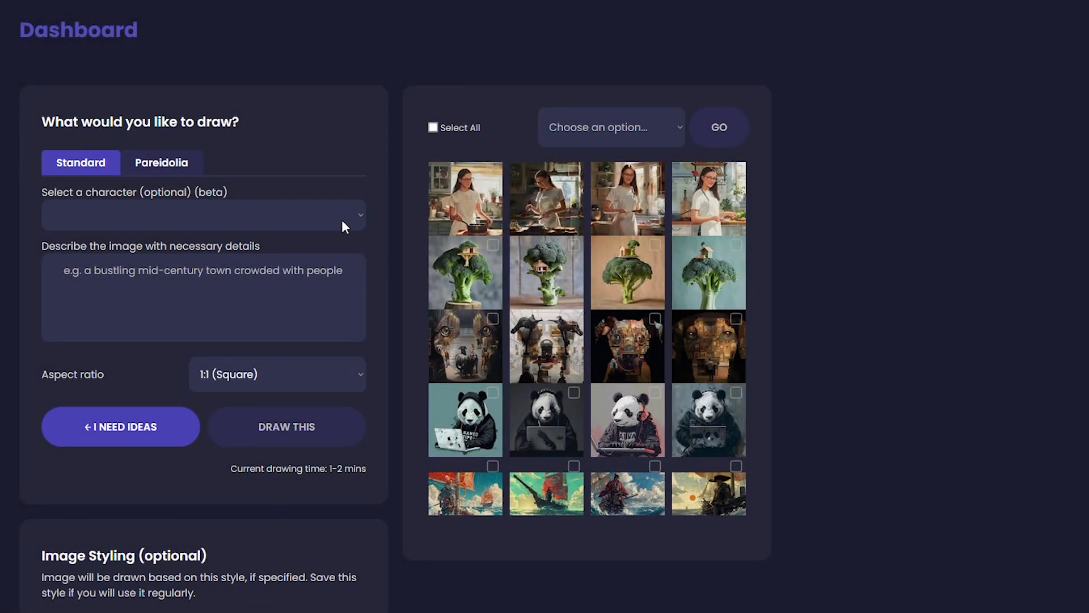
Draw the saved man character as a wide side-profile photo, standing among spectators watching a NBA match in a crowded, atmospheric basketball stadium.
{"action": "left_click", "coordinate": [343, 223]}
{"action": "left_click", "coordinate": [107, 265]}
{"action": "left_click", "coordinate": [107, 274]}
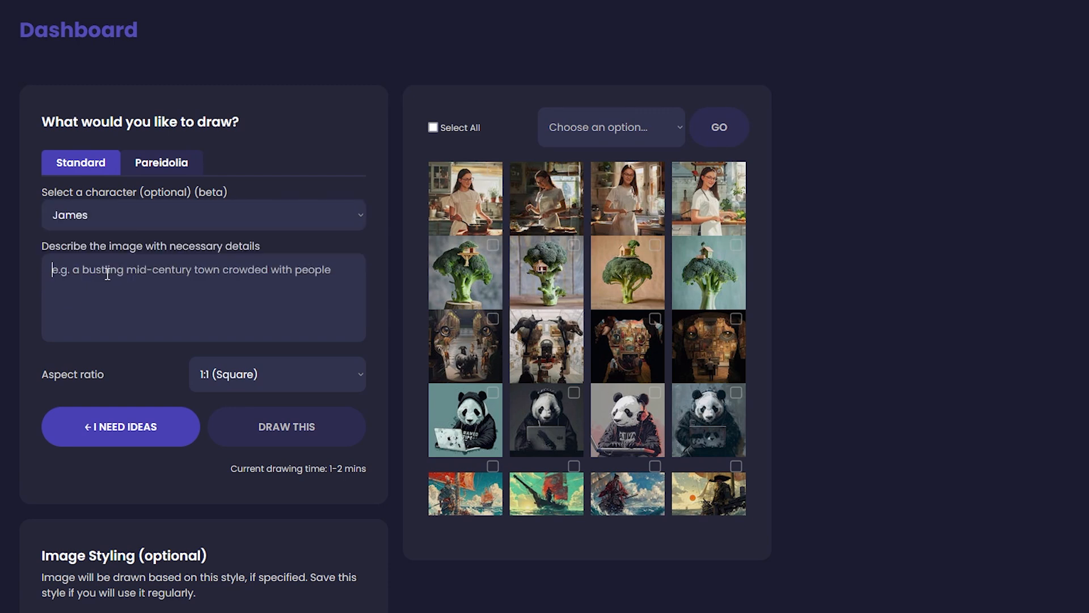
{"action": "type", "text": "a wide photo of the side profile of James, standing among a crowd of spectators watching a NBA match, background is a crowded and atmospheric basketball stadium"}
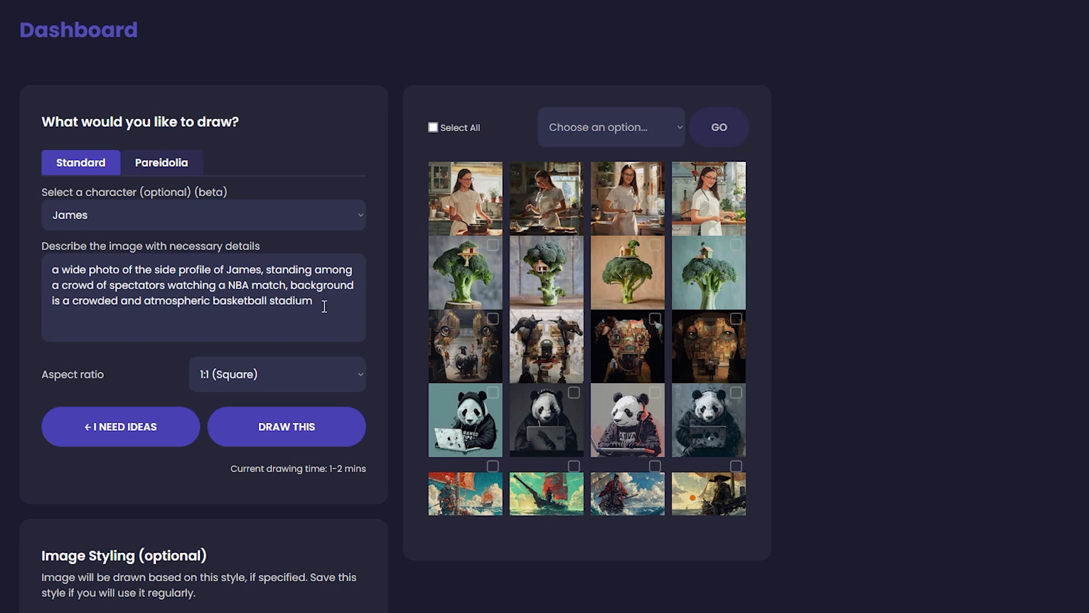
{"action": "left_click", "coordinate": [292, 438]}
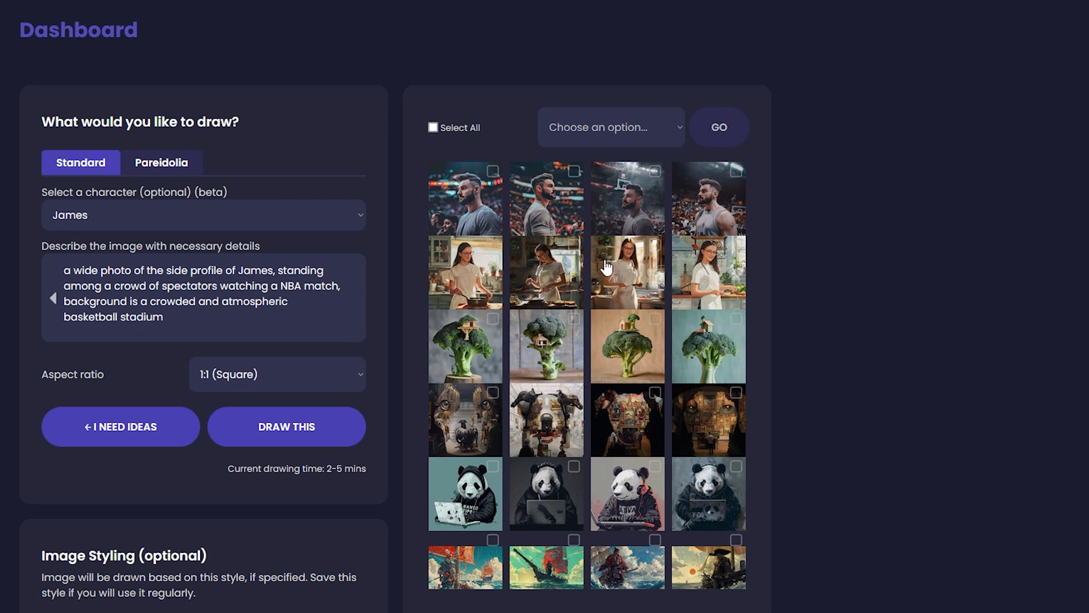
Examine the four generated basketball stadium images of the man character at full size, then close the preview.
{"action": "left_click", "coordinate": [485, 215]}
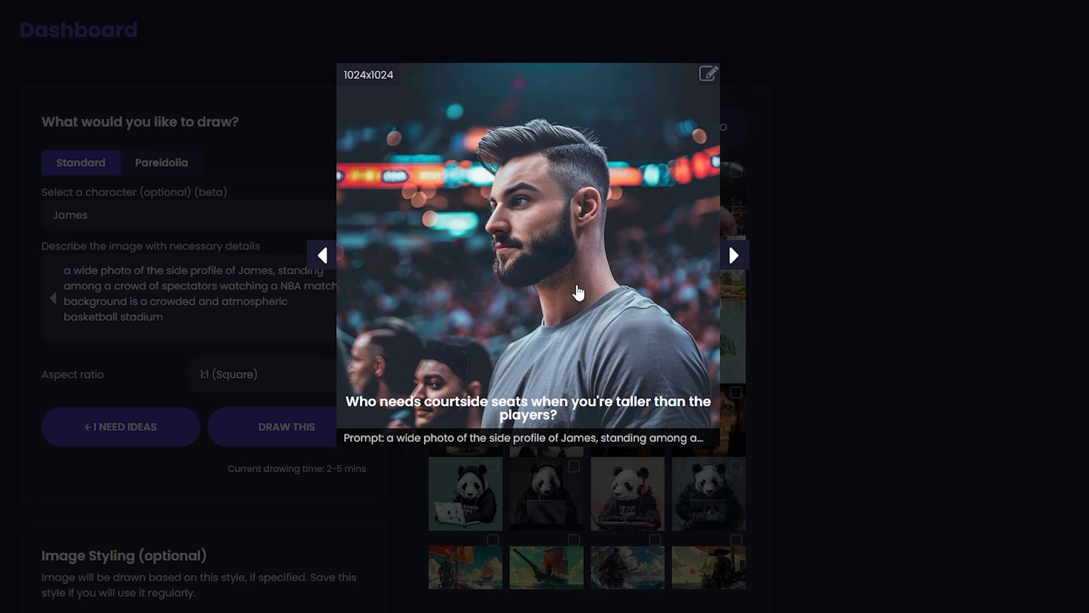
{"action": "left_click", "coordinate": [800, 268]}
{"action": "left_click", "coordinate": [518, 214]}
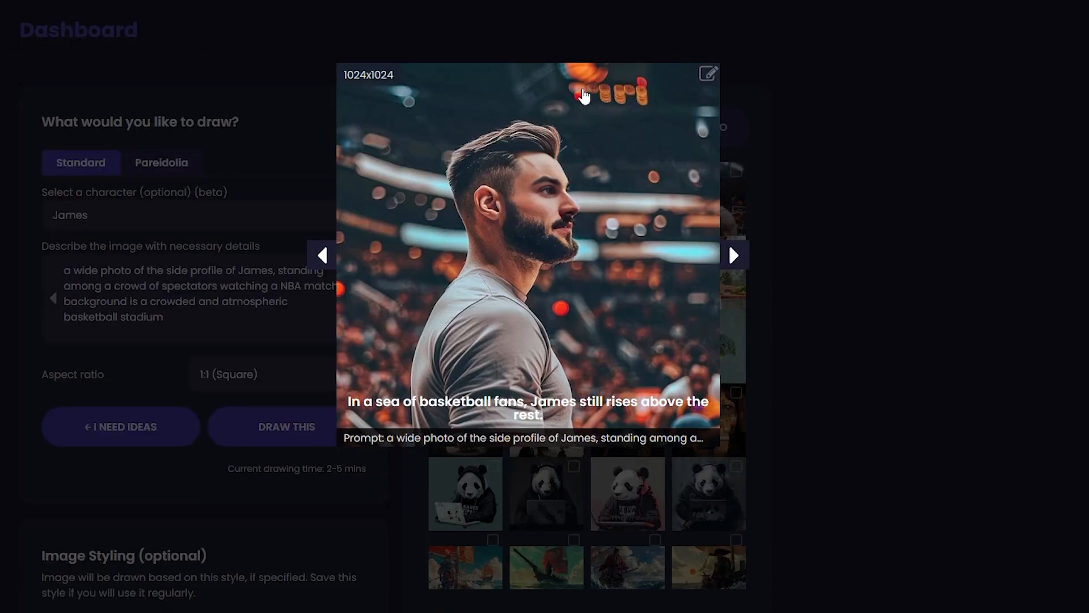
{"action": "left_click", "coordinate": [859, 207]}
{"action": "left_click", "coordinate": [636, 203]}
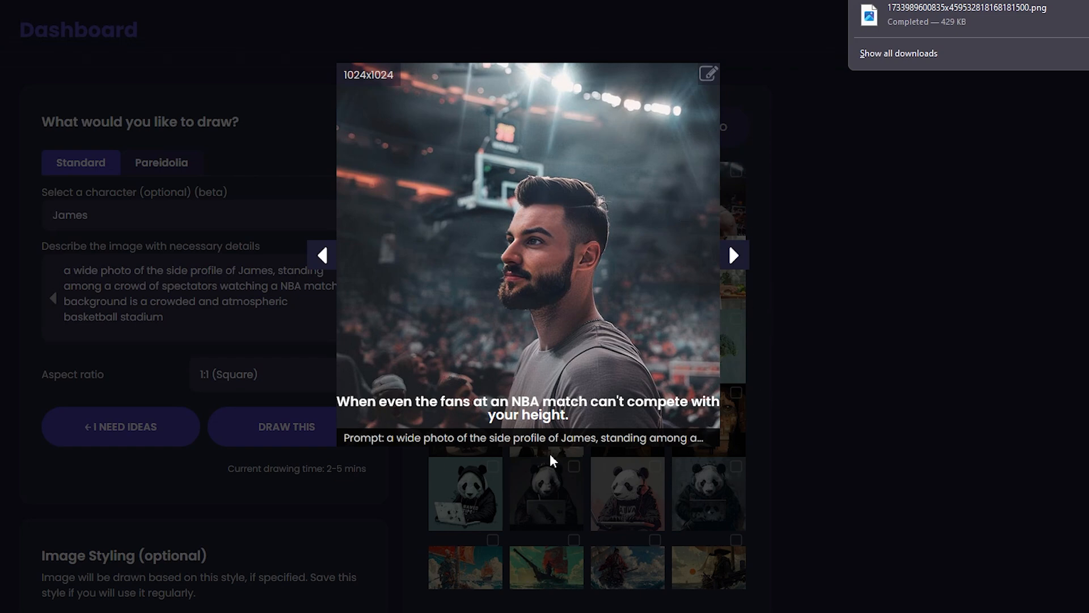
{"action": "left_click", "coordinate": [918, 379]}
{"action": "left_click", "coordinate": [624, 257]}
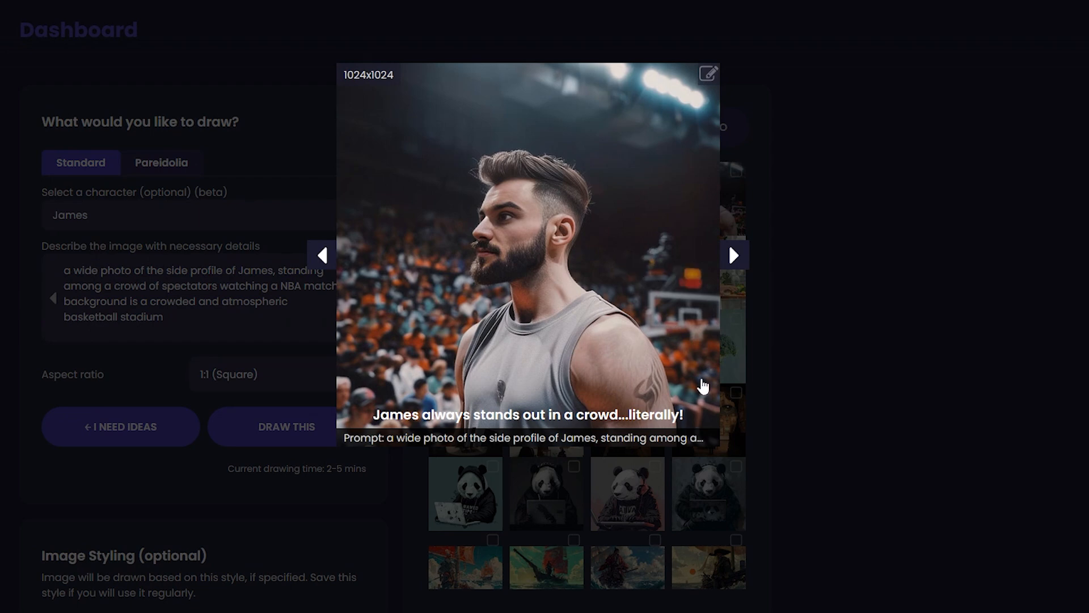
{"action": "left_click", "coordinate": [738, 383]}
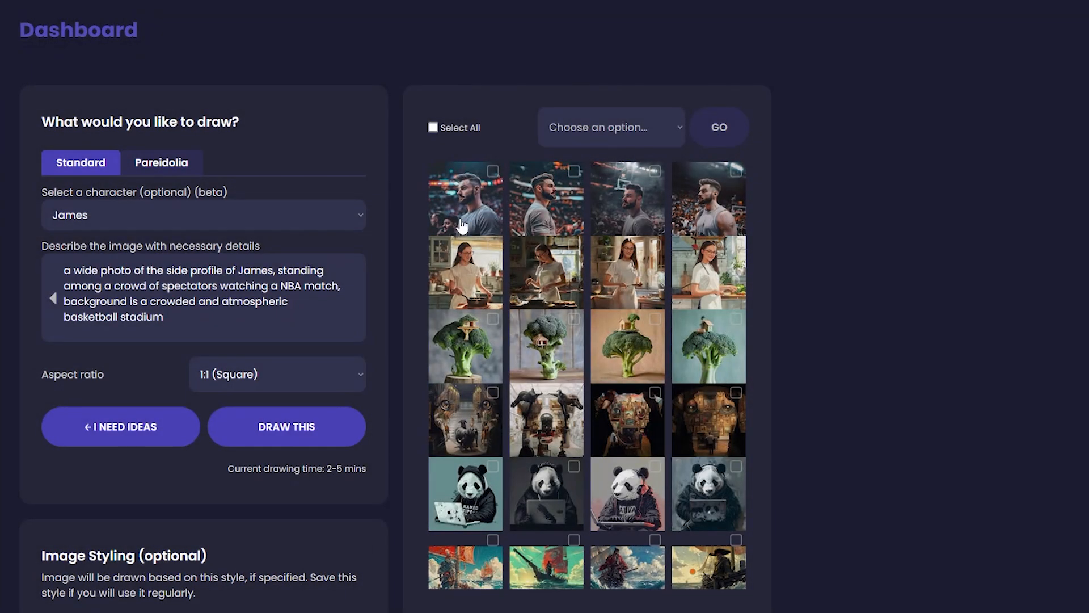
{"action": "left_click", "coordinate": [685, 215]}
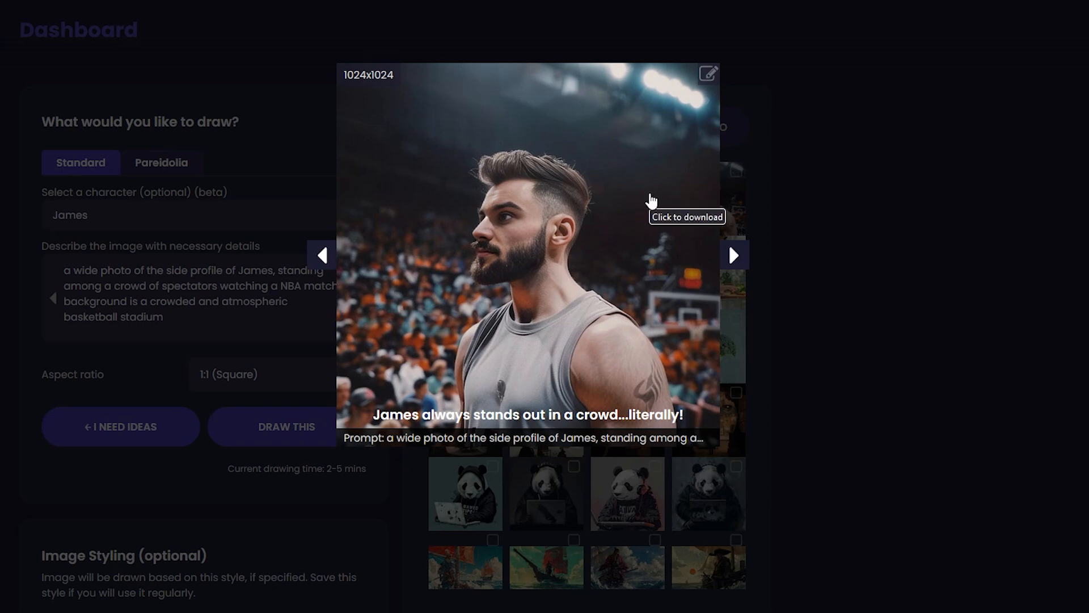
{"action": "left_click", "coordinate": [975, 515]}
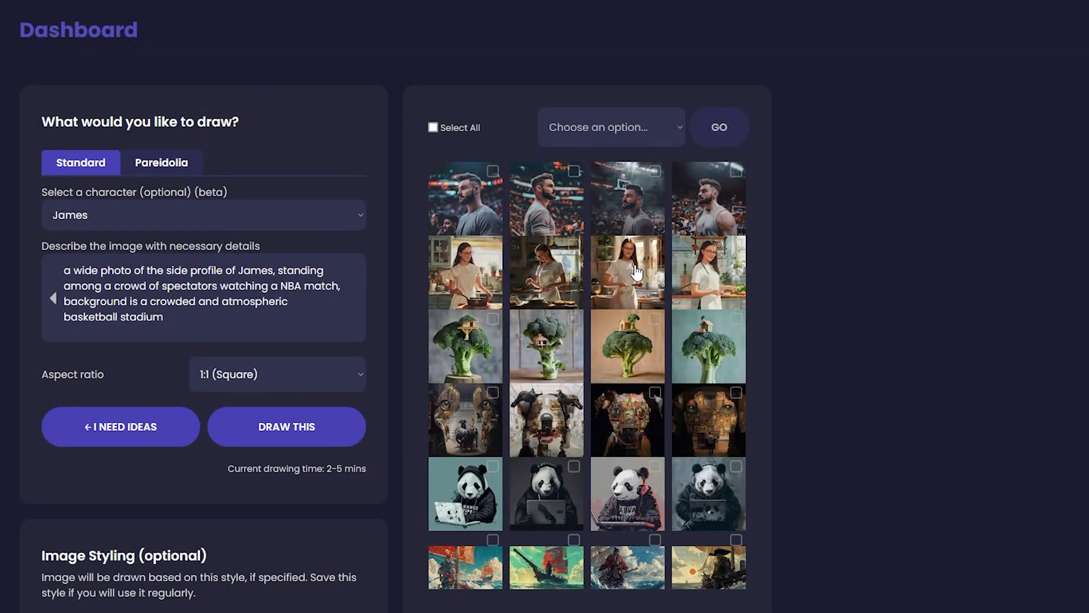